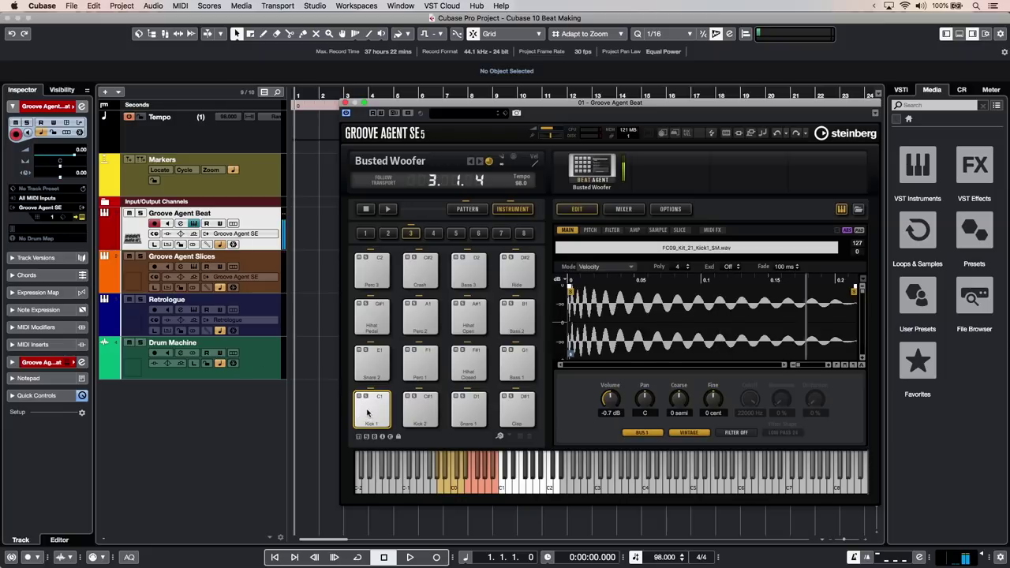
# - Audition the Kick 2, Snare 1, Clap, Bass 1 and Hihat Closed pads of the Busted Woofer kit
pyautogui.click(420, 410)
pyautogui.click(469, 411)
pyautogui.click(534, 419)
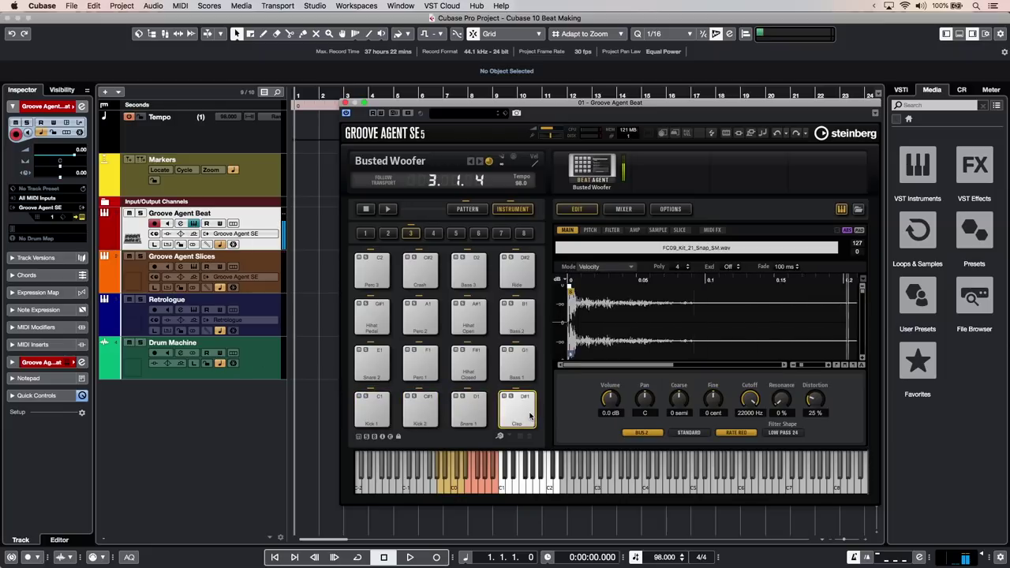
pyautogui.click(517, 364)
pyautogui.click(467, 364)
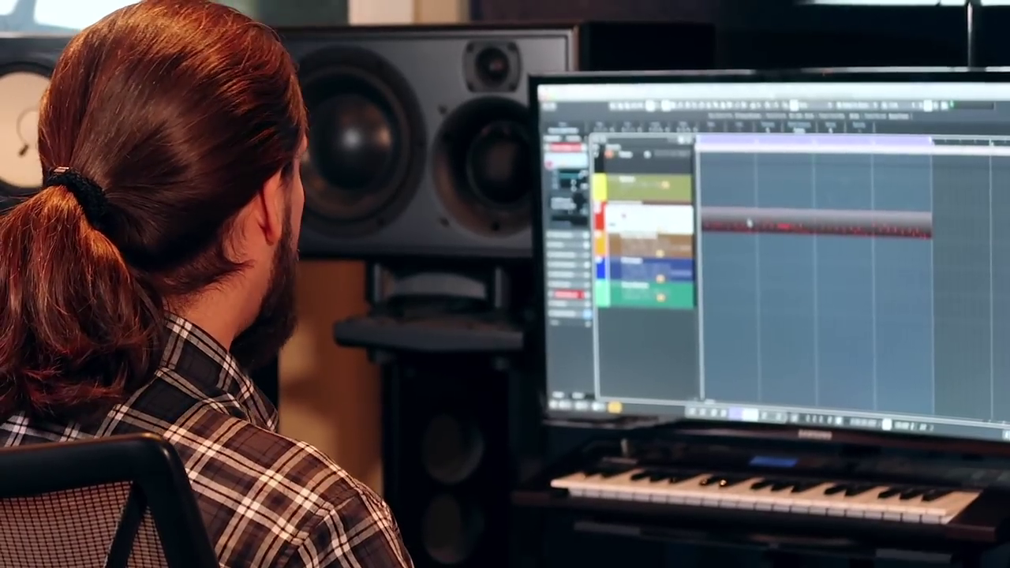
# - Open the red Groove Agent Beat part in the lower-zone Key Editor
pyautogui.doubleClick(745, 223)
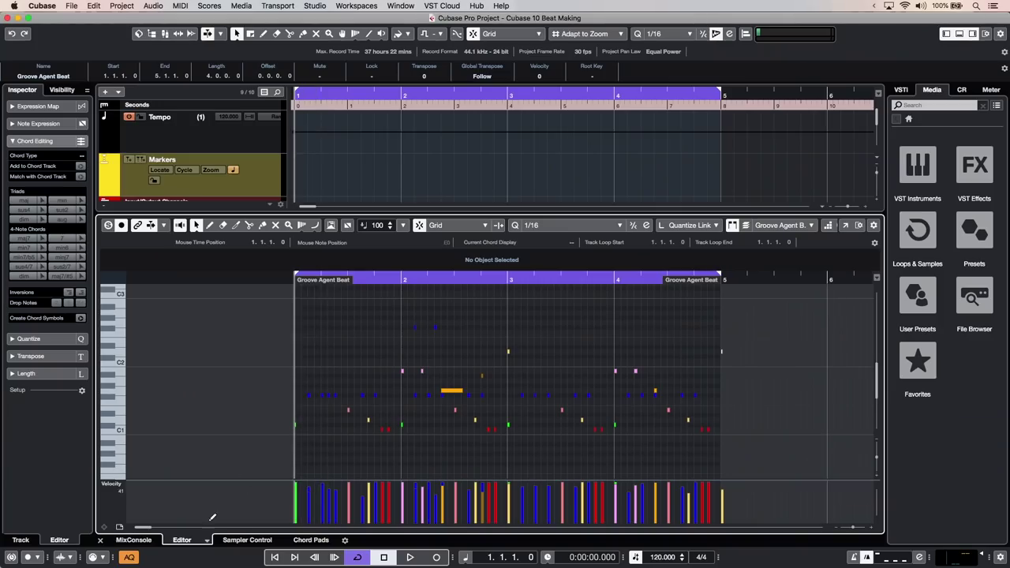
# - Switch the lower-zone editor type from Key Editor to Drum Editor
pyautogui.click(232, 527)
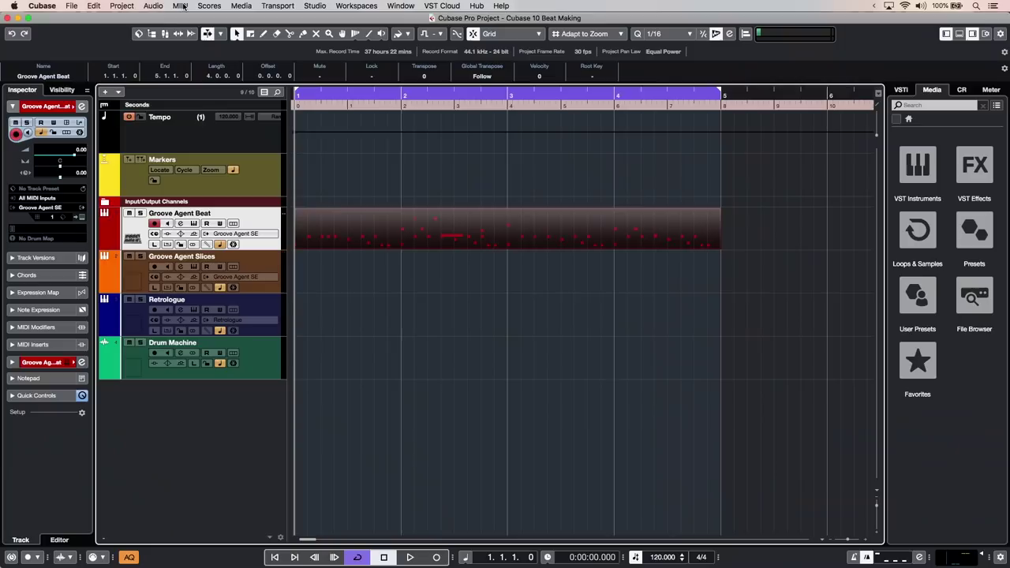
# - Open the part in a separate Drum Editor, zoomed out, showing only drum sounds with events
pyautogui.click(180, 5)
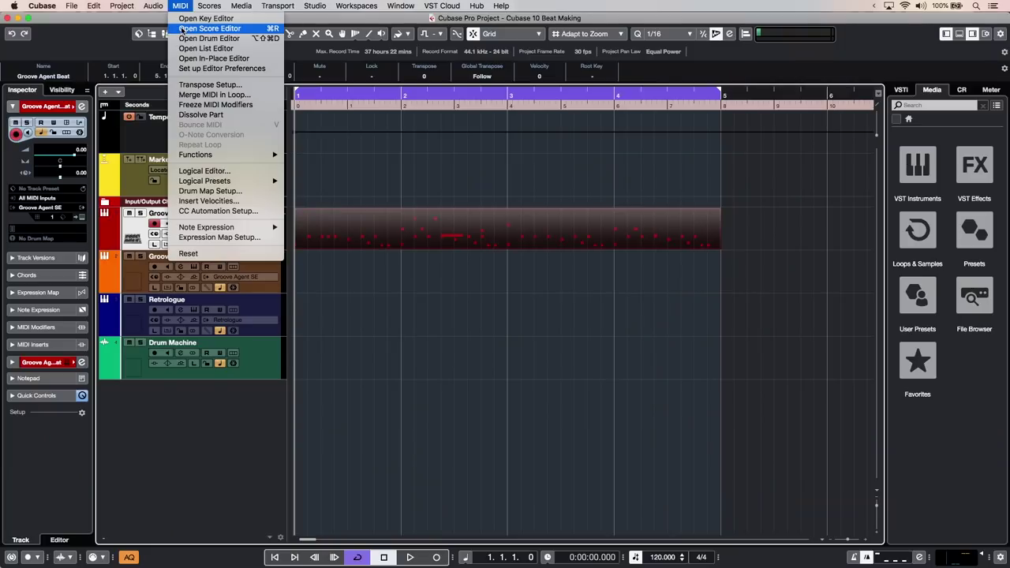
pyautogui.click(183, 38)
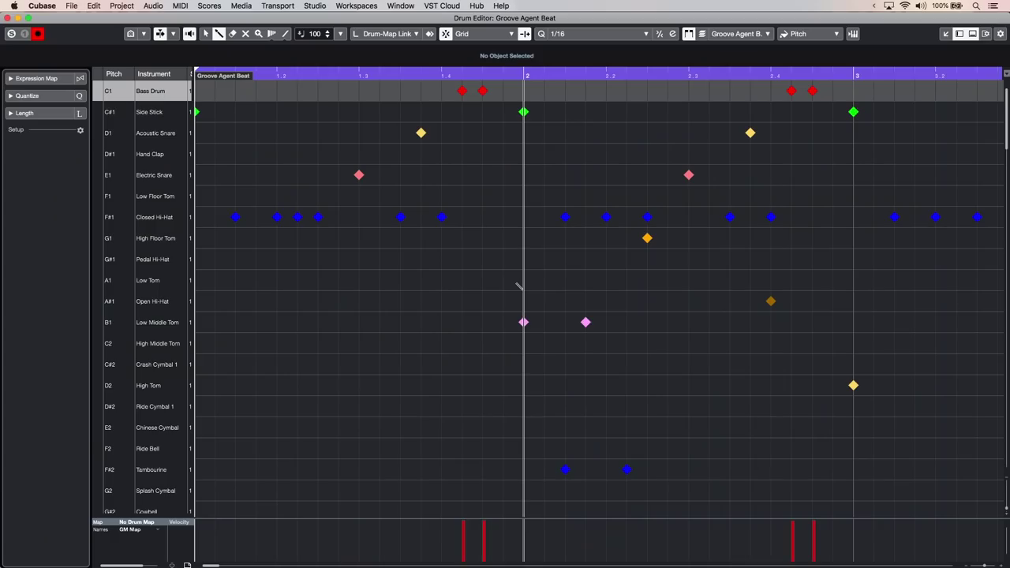
pyautogui.press('g')
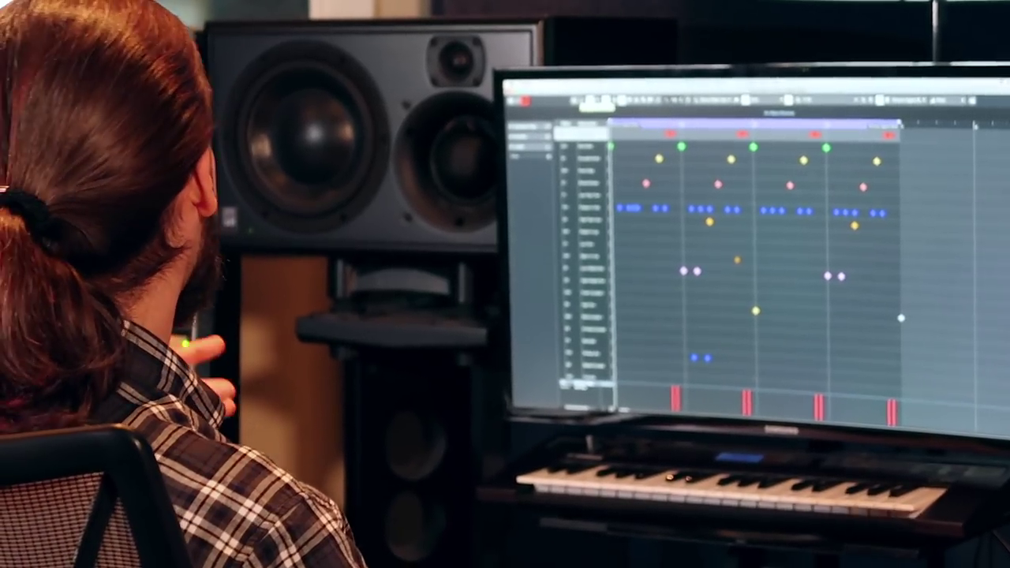
pyautogui.click(142, 33)
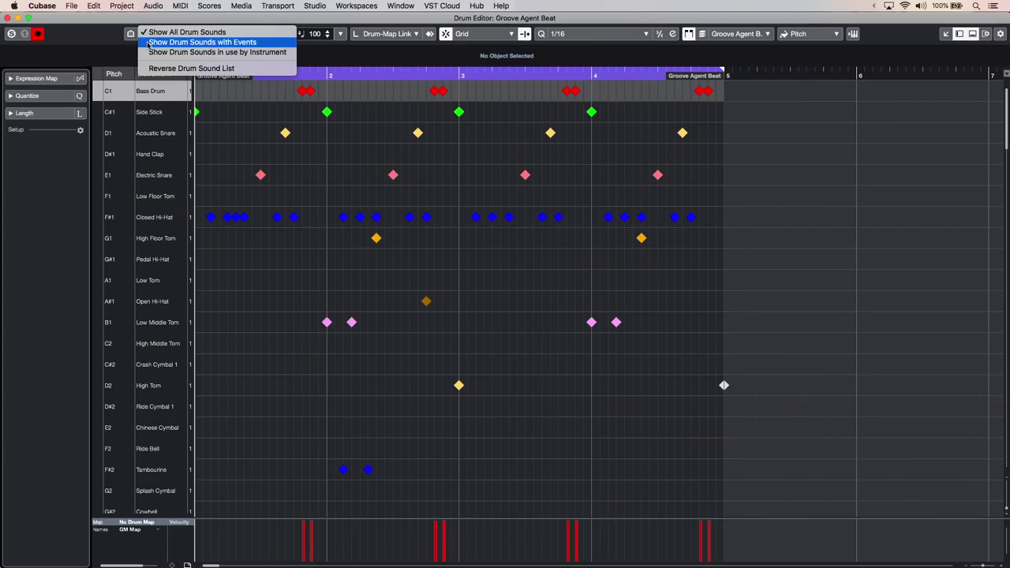
pyautogui.click(147, 43)
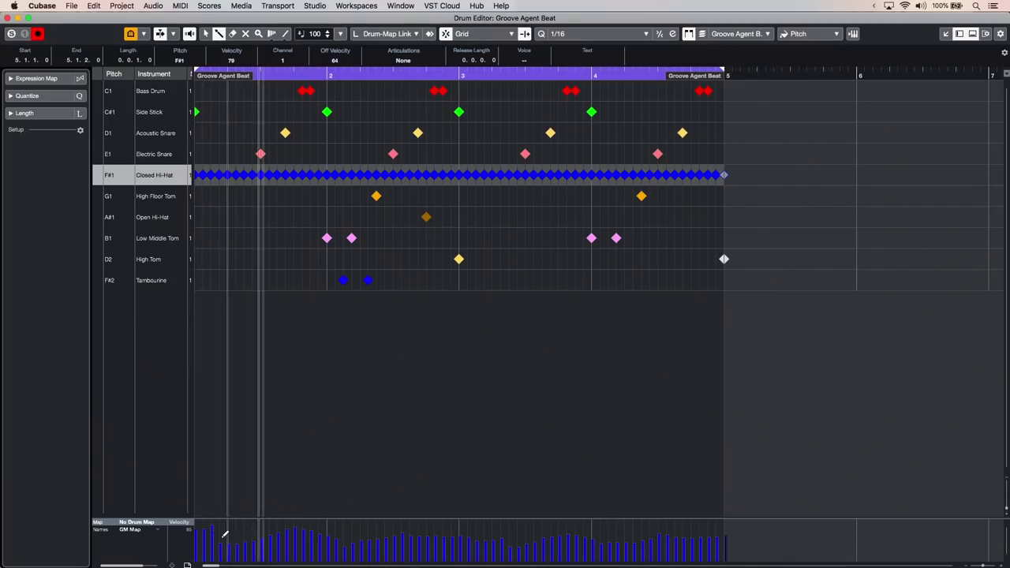
# - Ramp hi-hat velocities down, replacing three hi-hats after bar 3 with floor tom and open hi-hat hits
pyautogui.moveTo(349, 538); pyautogui.dragTo(432, 550)
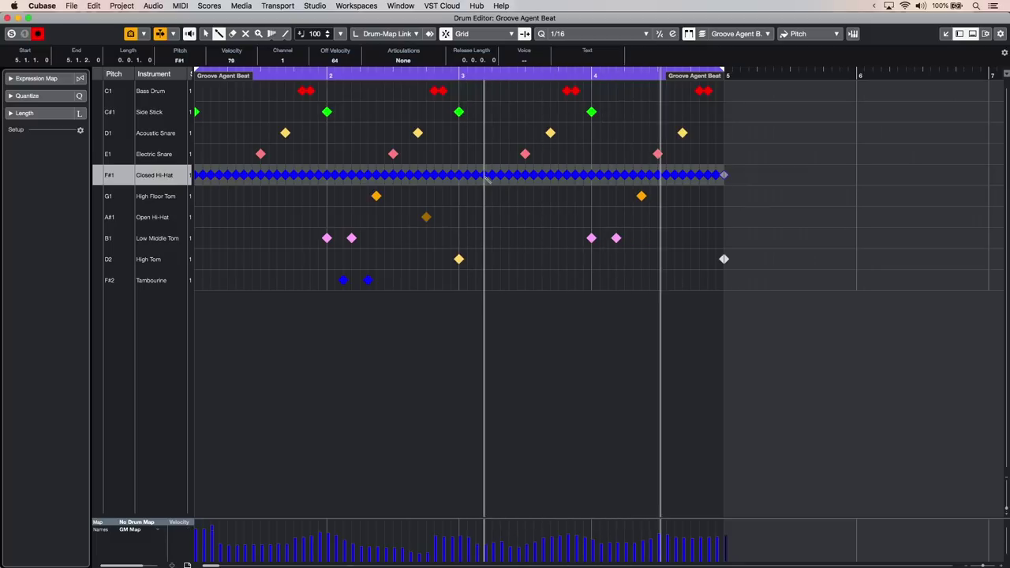
pyautogui.press('space')
pyautogui.click(486, 174)
pyautogui.click(508, 175)
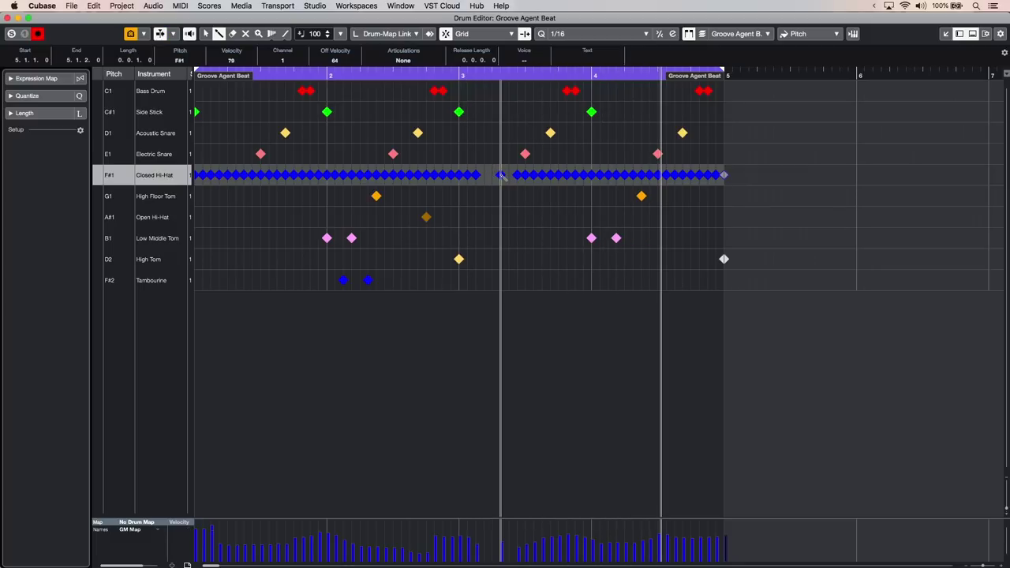
pyautogui.click(499, 175)
pyautogui.click(492, 195)
pyautogui.click(509, 217)
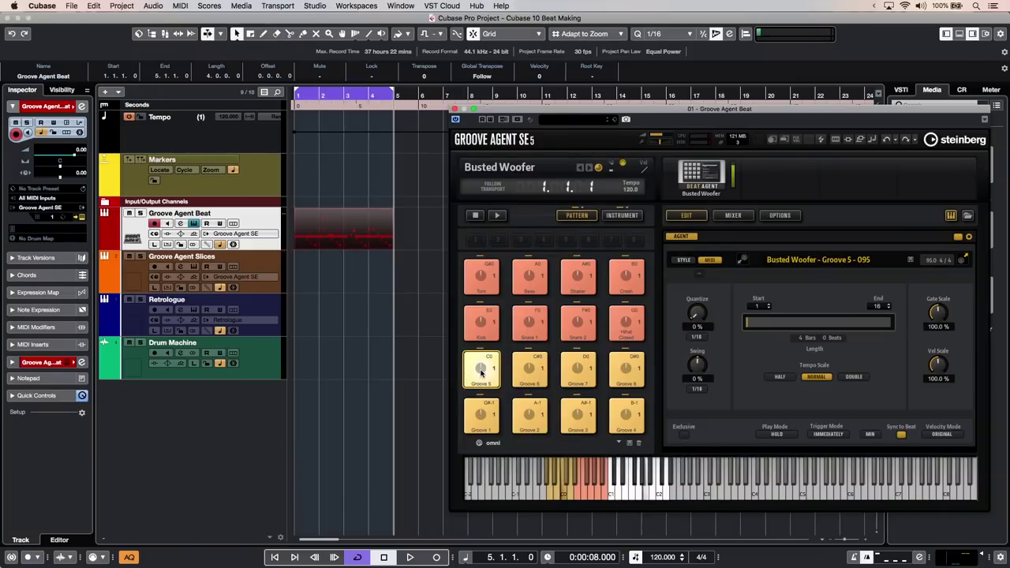
# - Place the Busted Woofer Groove 7 pattern on the Groove Agent Beat track at bar 5, then close Groove Agent
pyautogui.click(570, 371)
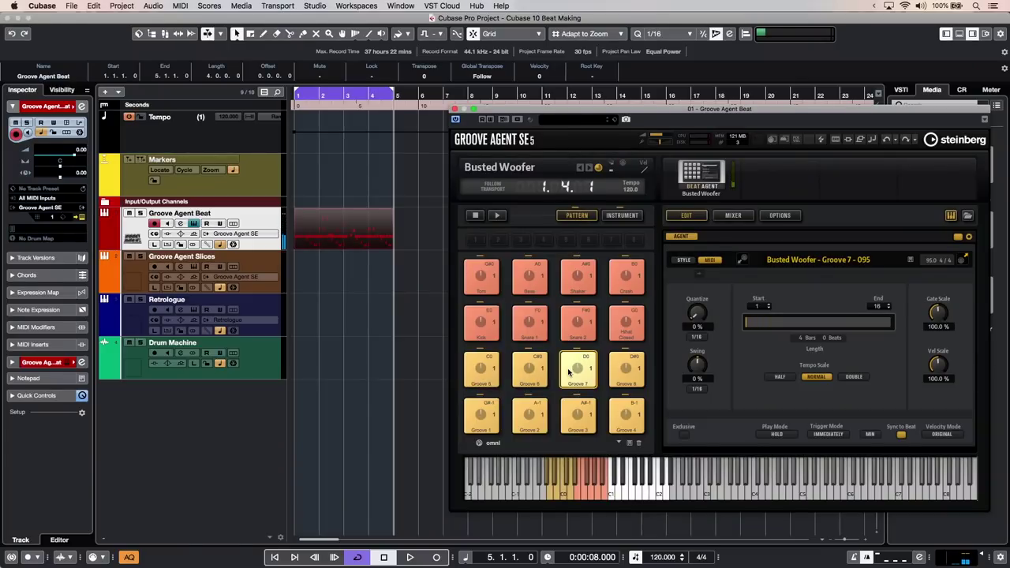
pyautogui.moveTo(576, 373); pyautogui.dragTo(431, 228)
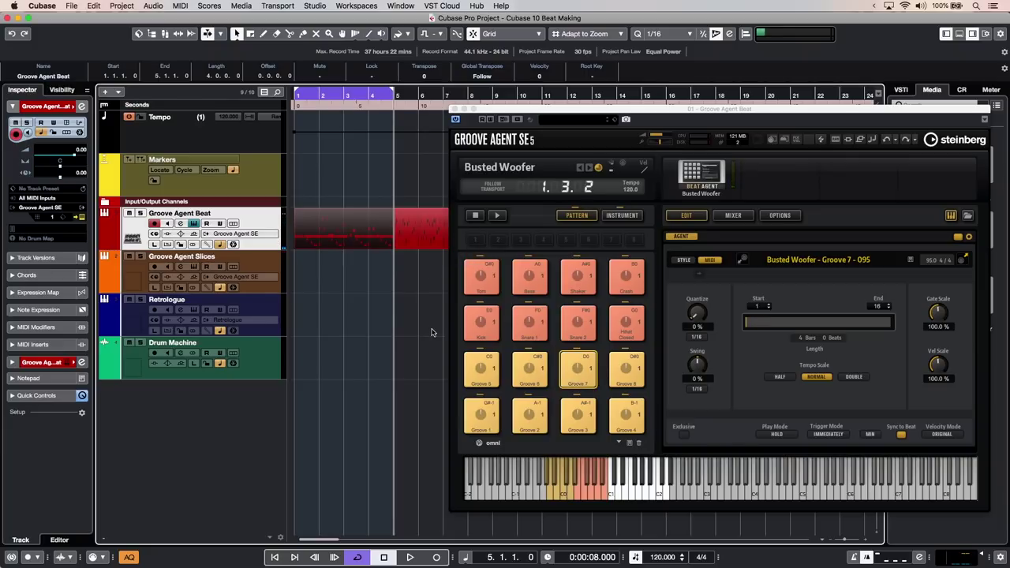
pyautogui.click(453, 109)
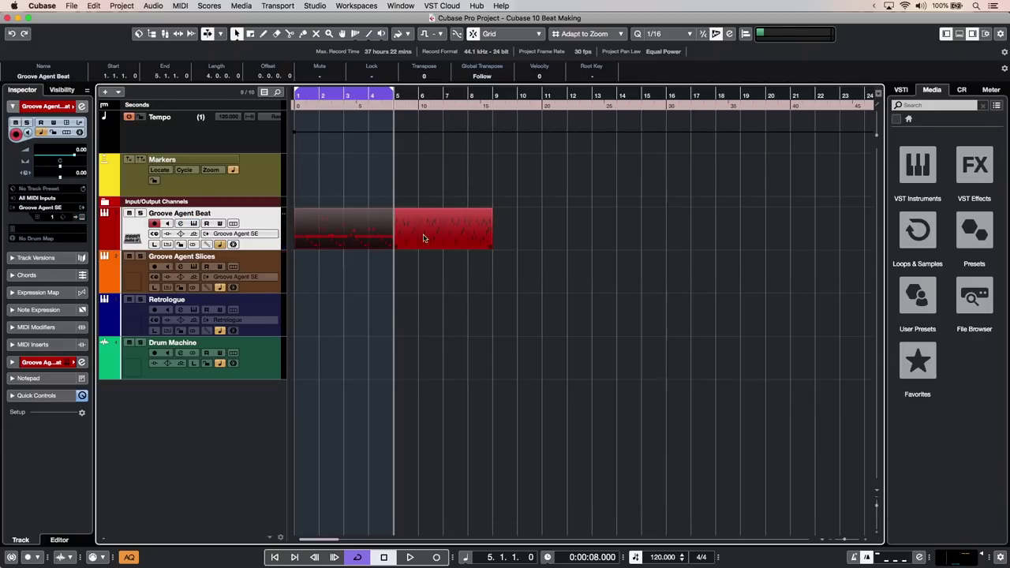
pyautogui.moveTo(481, 225); pyautogui.dragTo(455, 235)
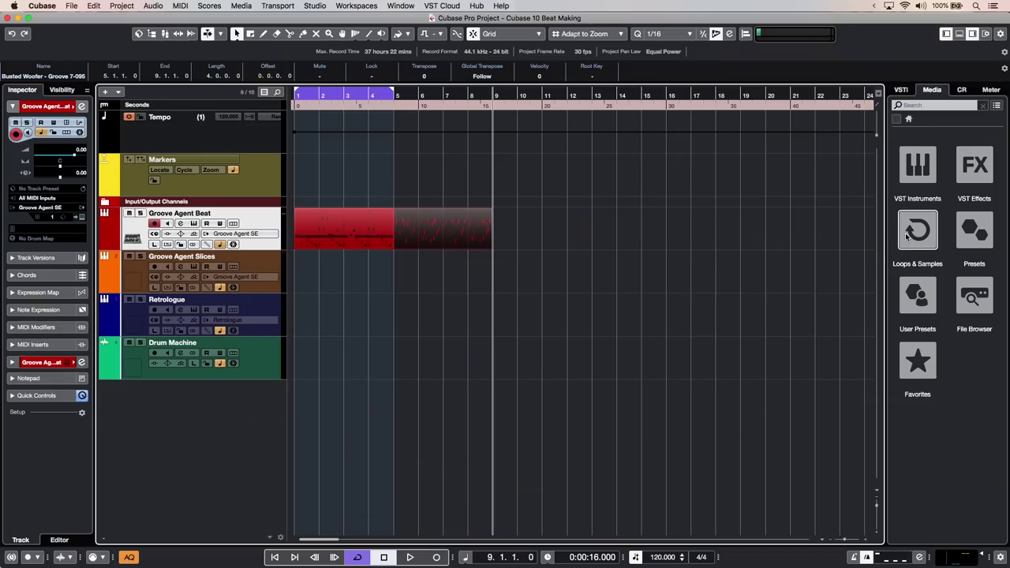
# - Bring the 101.5 drums-01 loop from Loops & Samples in at bar 9 and open its hitpoints
pyautogui.click(916, 230)
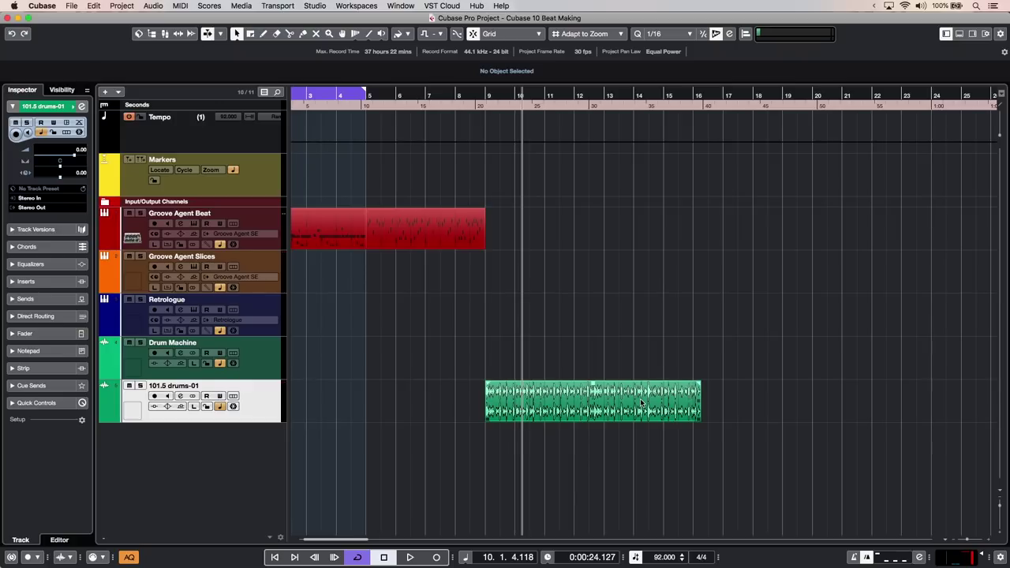
pyautogui.doubleClick(640, 399)
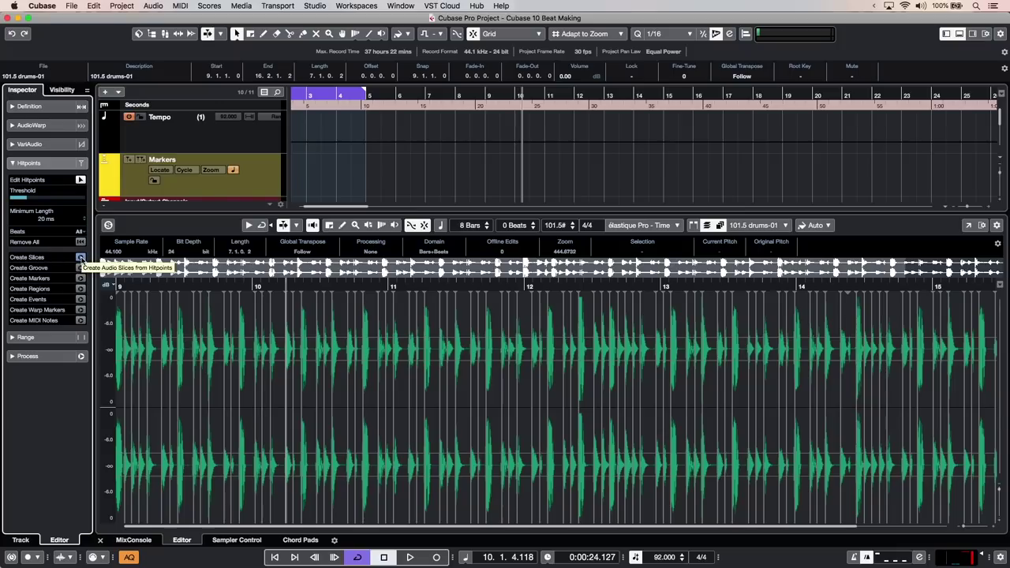
# - Create slices from the 101.5 drums-01 loop's detected hitpoints
pyautogui.click(81, 257)
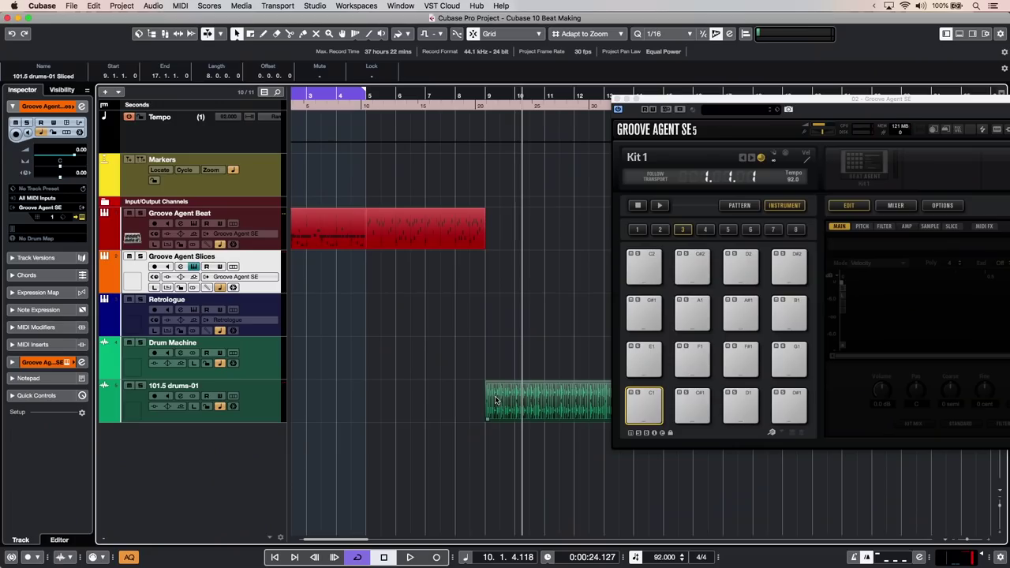
# - Drop the sliced 101.5 drums-01 event onto Groove Agent's C1 pad and center the plugin window
pyautogui.moveTo(520, 400); pyautogui.dragTo(652, 418)
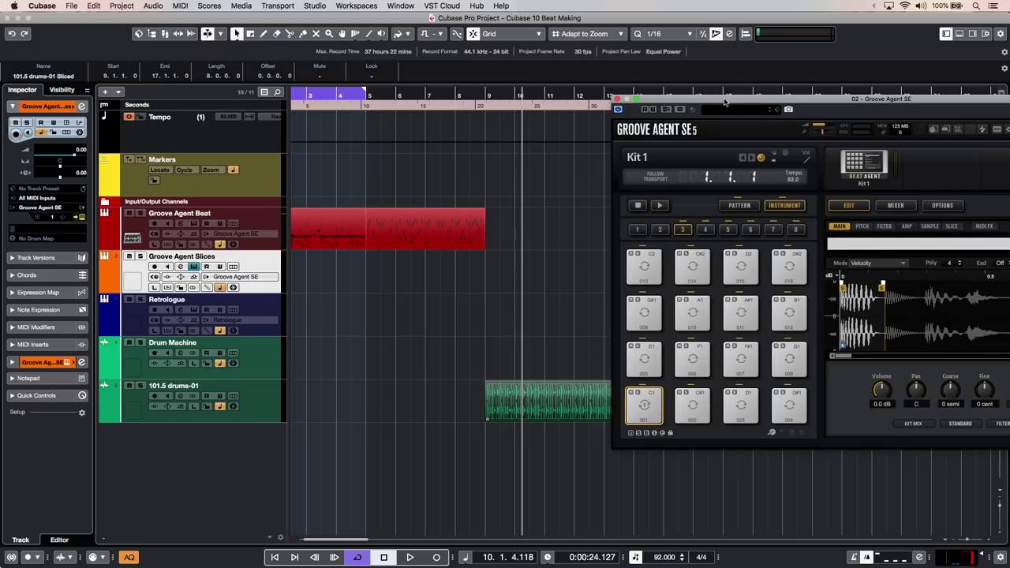
pyautogui.moveTo(725, 102); pyautogui.dragTo(453, 110)
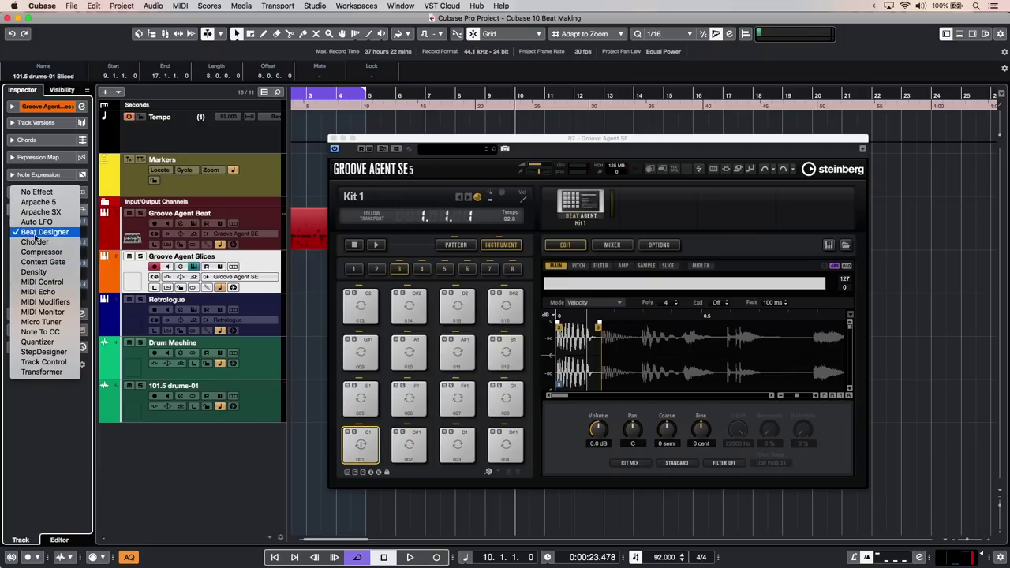
# - In Beat Designer, clear the Closed Hi-Hat row and add three new closed hi-hat hits
pyautogui.click(22, 223)
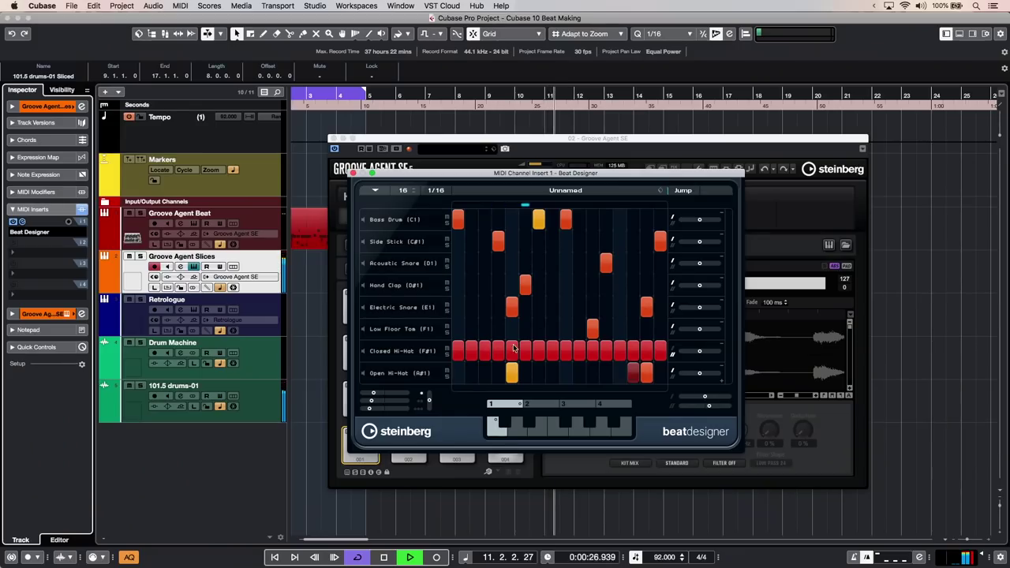
pyautogui.moveTo(457, 352); pyautogui.dragTo(701, 350)
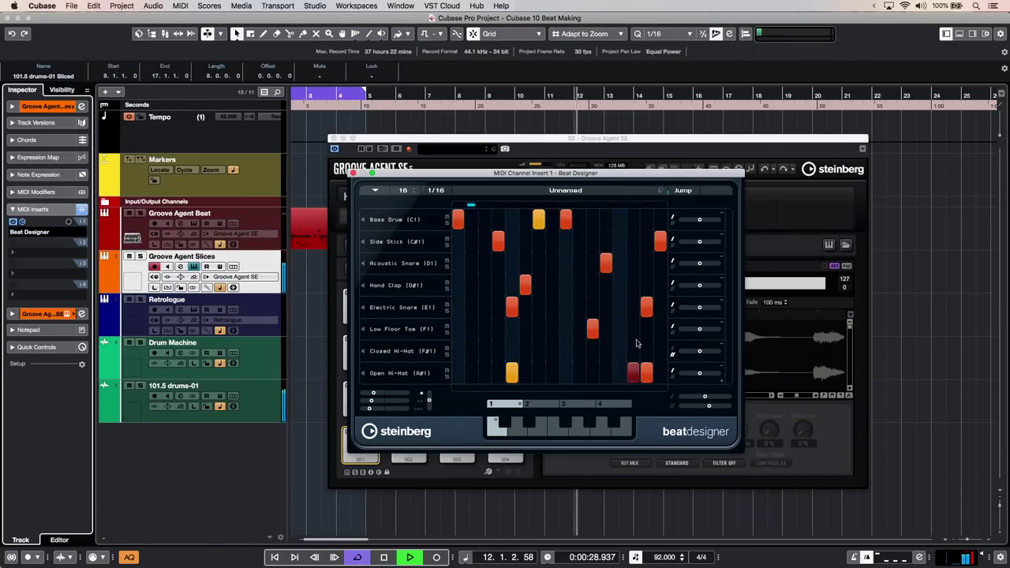
pyautogui.moveTo(484, 352); pyautogui.dragTo(510, 353)
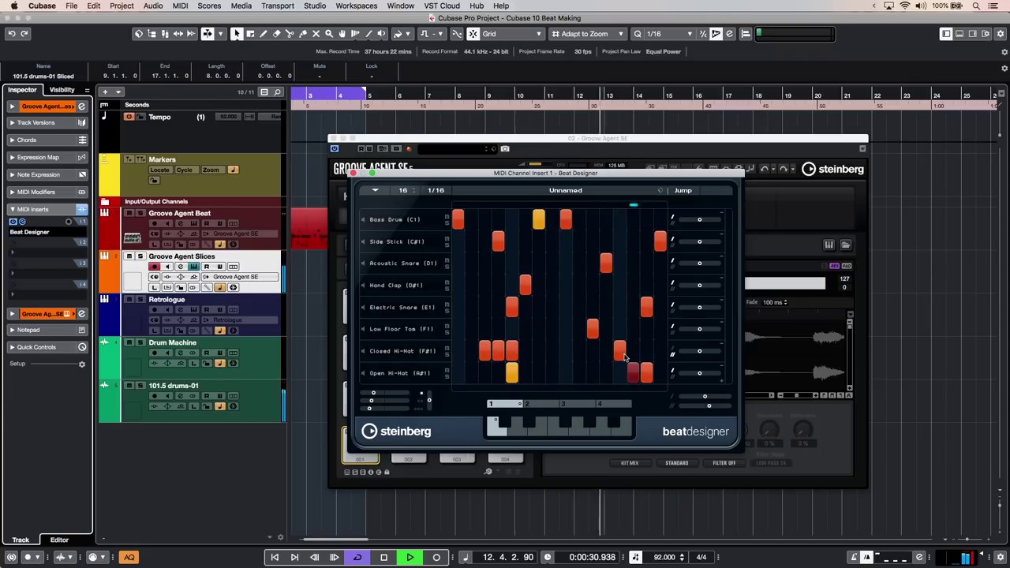
# - Remove one bass drum hit, add a side stick and a hand clap hit, then stop playback
pyautogui.click(567, 221)
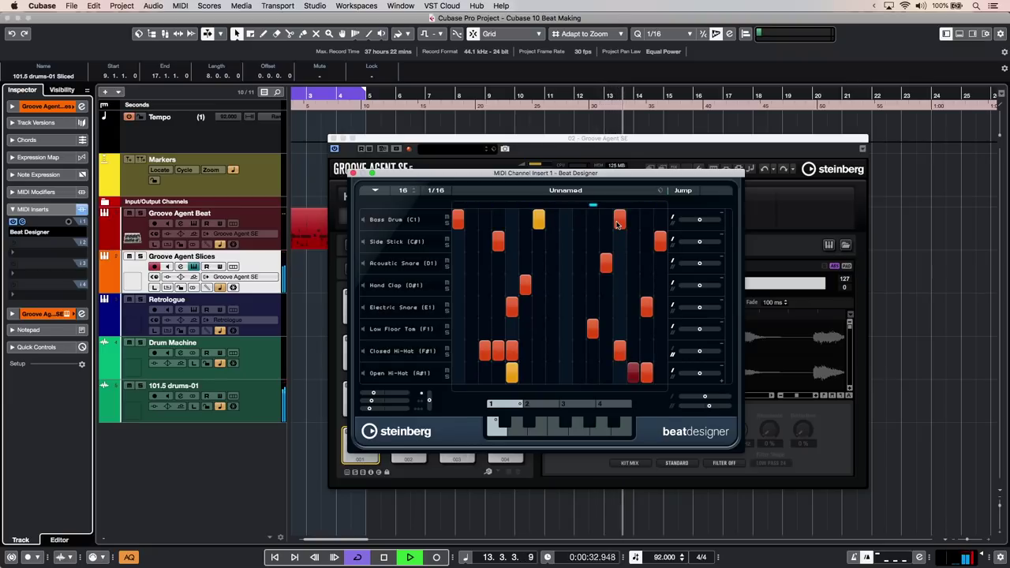
pyautogui.click(569, 243)
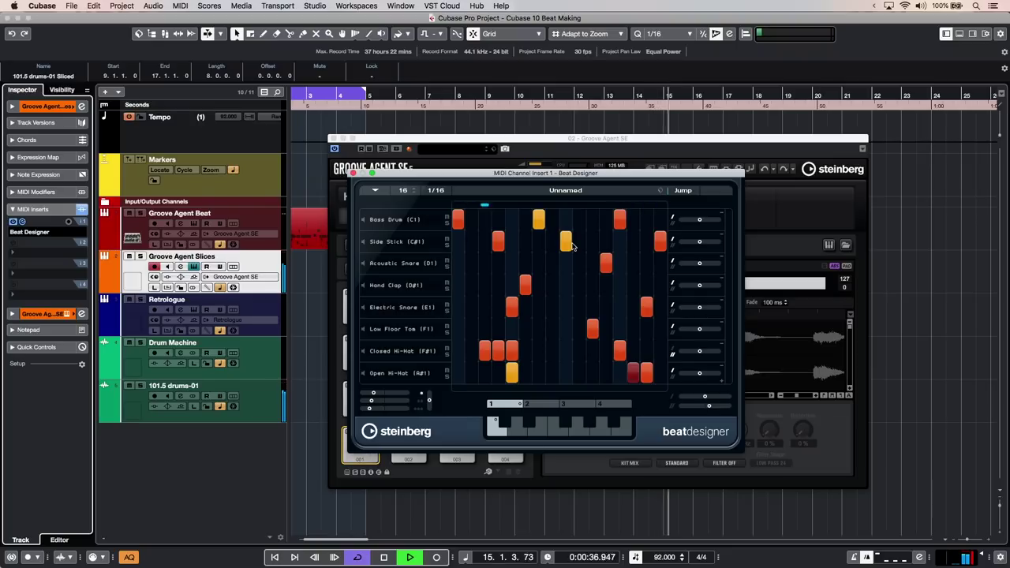
pyautogui.click(581, 284)
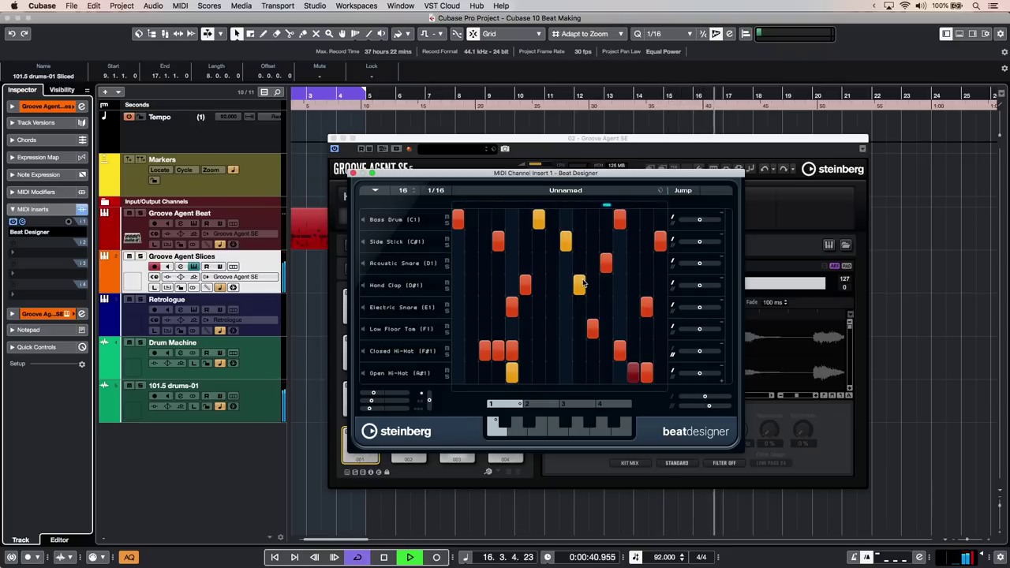
pyautogui.press('space')
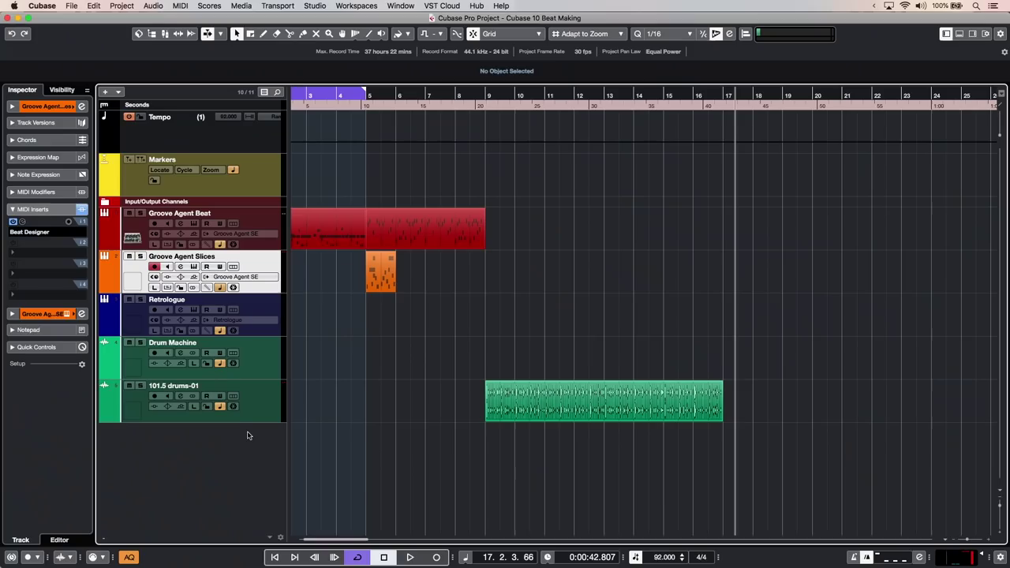
# - Add a new audio track to the project
pyautogui.click(300, 442)
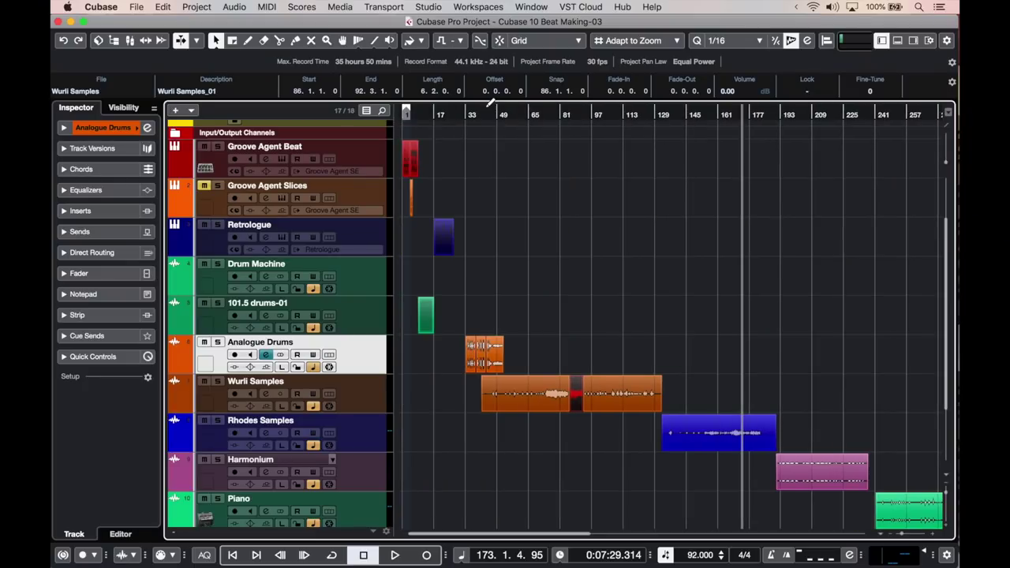
# - Split the Analogue Drums event at bar 38 to isolate a single hit, then stop playback
pyautogui.moveTo(476, 112); pyautogui.dragTo(469, 133)
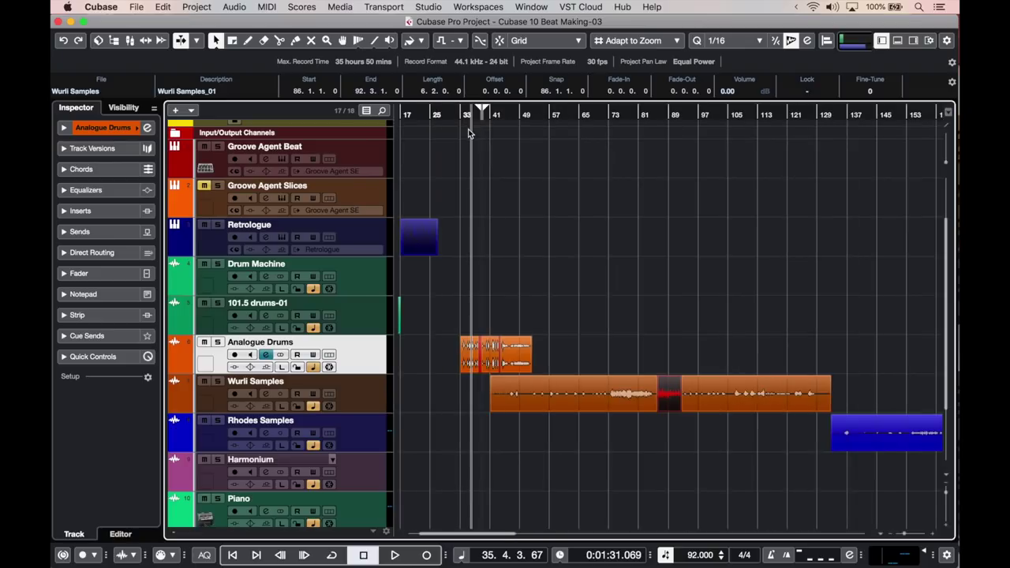
pyautogui.moveTo(659, 106); pyautogui.dragTo(661, 157)
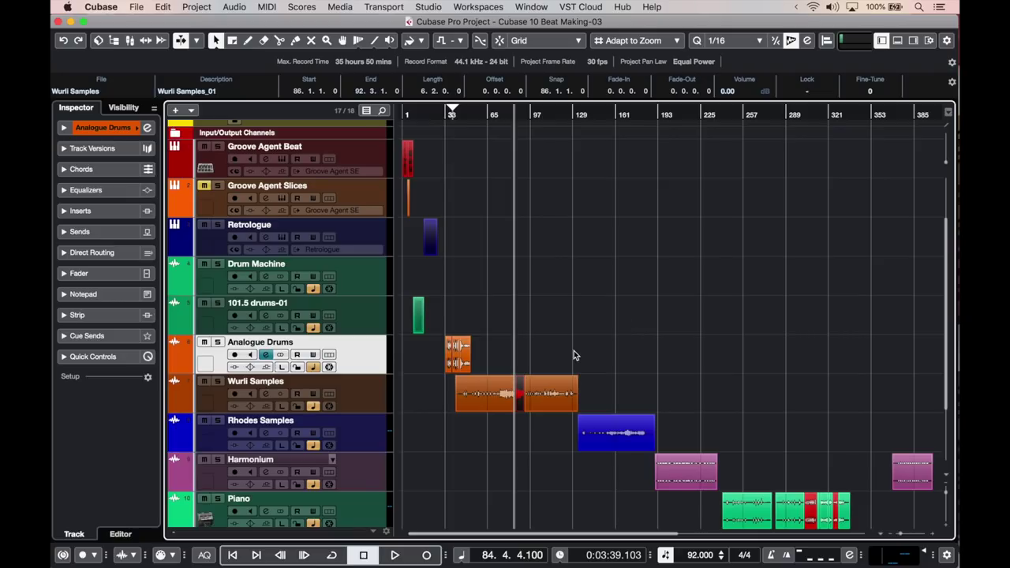
pyautogui.press('h')
pyautogui.press('h')
pyautogui.press('h')
pyautogui.press('h')
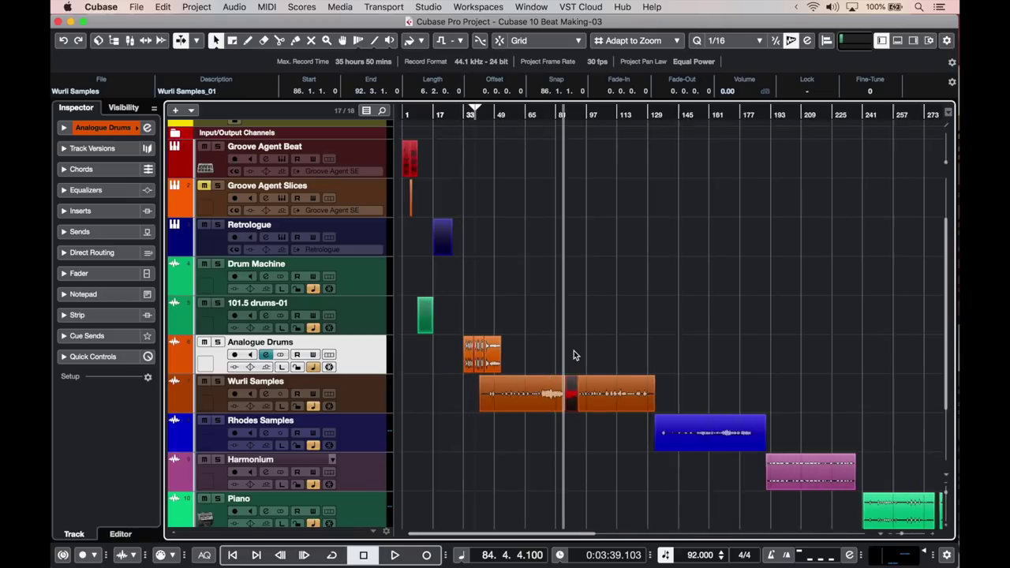
pyautogui.click(678, 111)
pyautogui.moveTo(680, 115); pyautogui.dragTo(666, 122)
pyautogui.hscroll(-10, 582, 202)
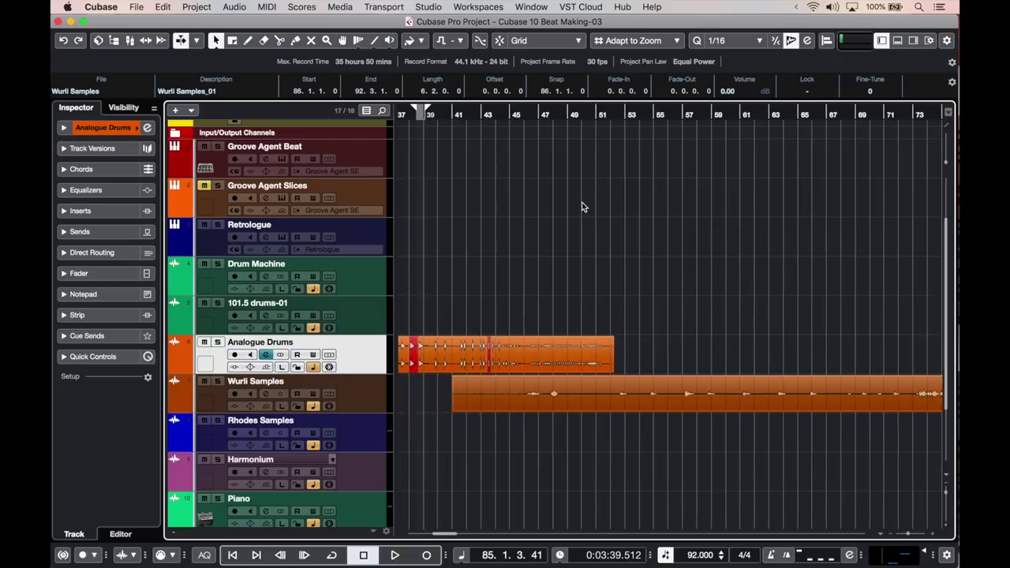
pyautogui.keyDown('alt'); pyautogui.click(555, 348); pyautogui.keyUp('alt')
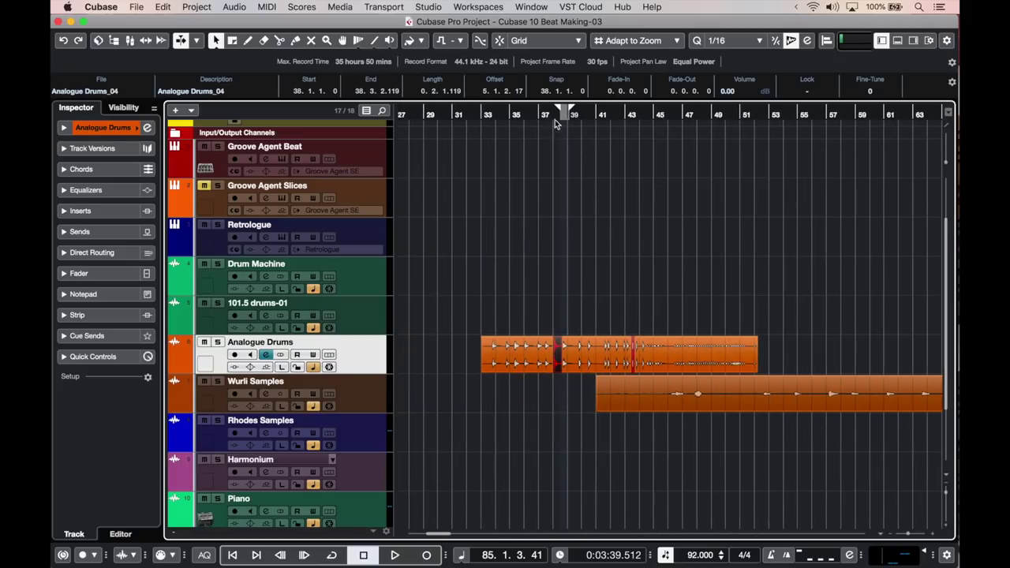
pyautogui.click(559, 115)
pyautogui.moveTo(559, 114); pyautogui.dragTo(559, 123)
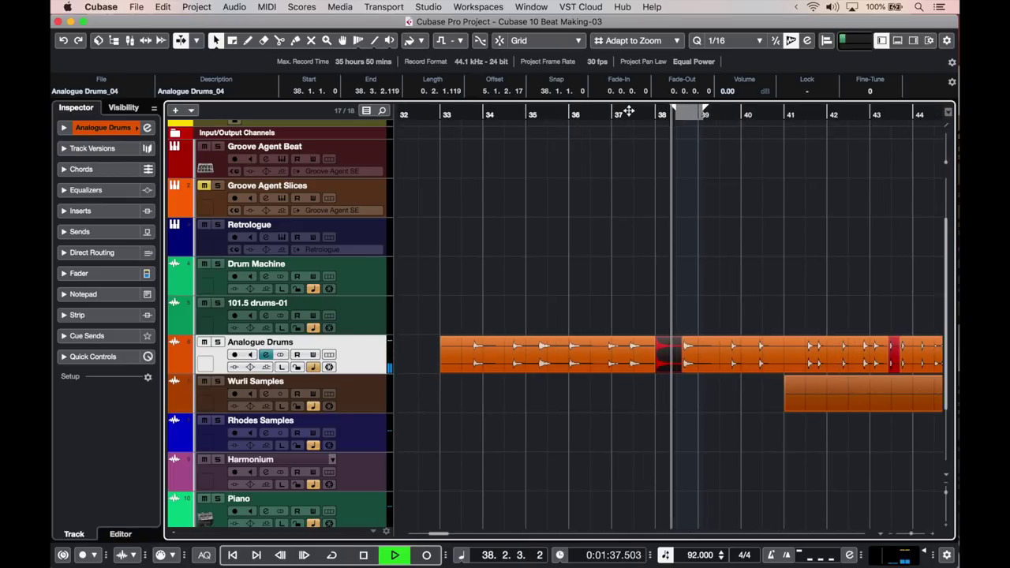
pyautogui.press('space')
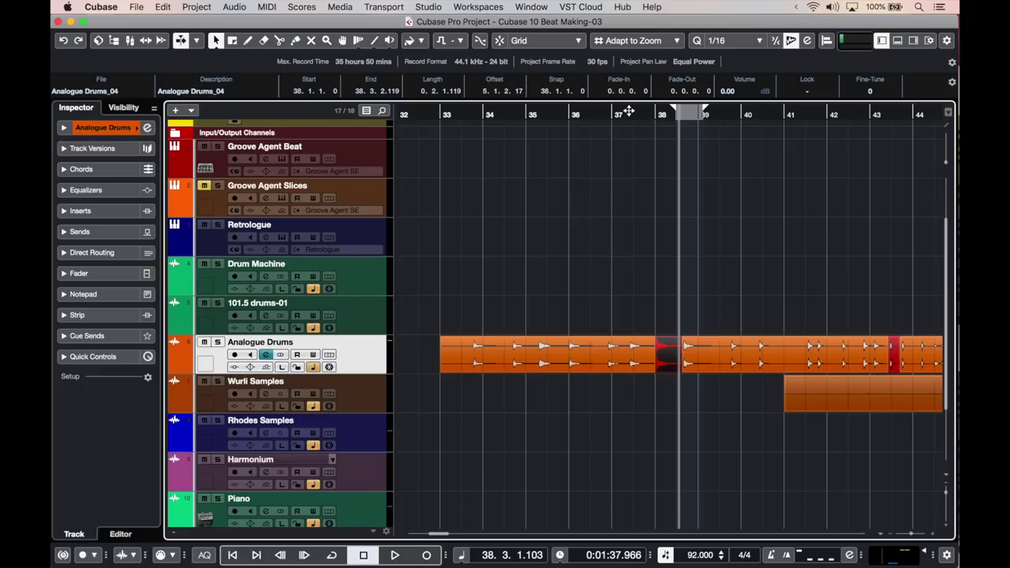
# - Load the isolated drum hit into Sampler Control and trim its sample start and end
pyautogui.click(896, 43)
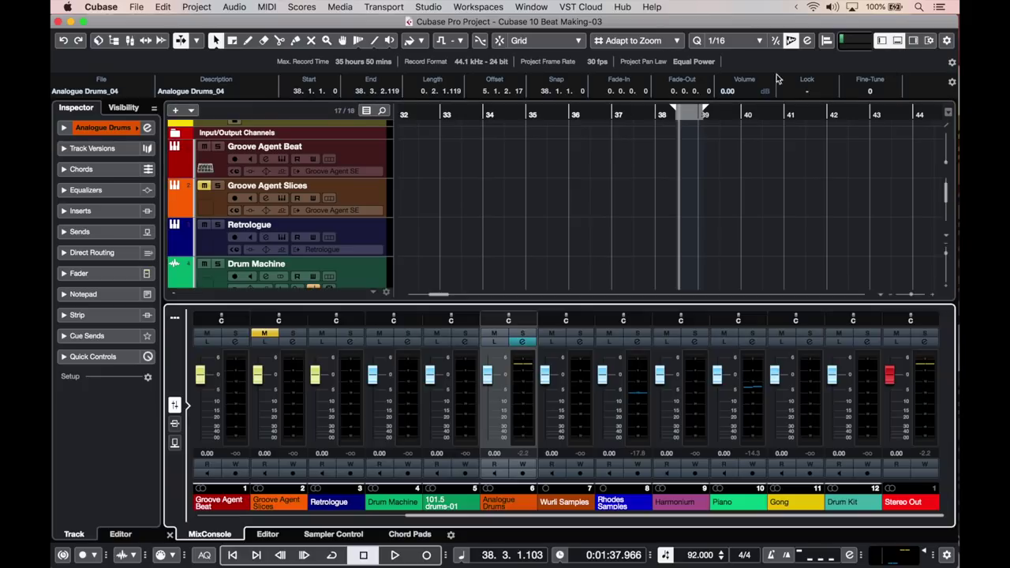
pyautogui.click(330, 534)
pyautogui.scroll(-4, 558, 249)
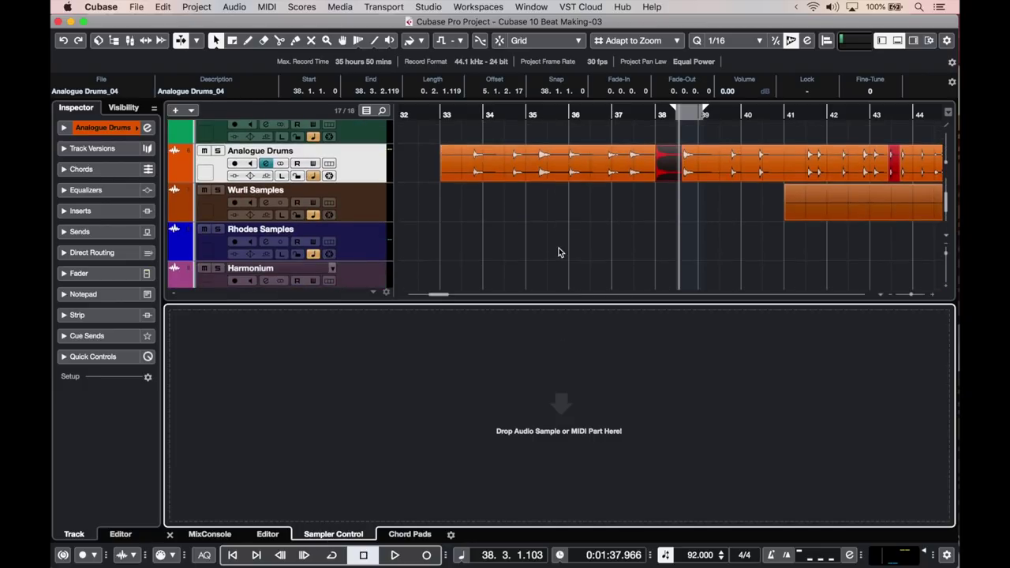
pyautogui.moveTo(662, 169); pyautogui.dragTo(548, 362)
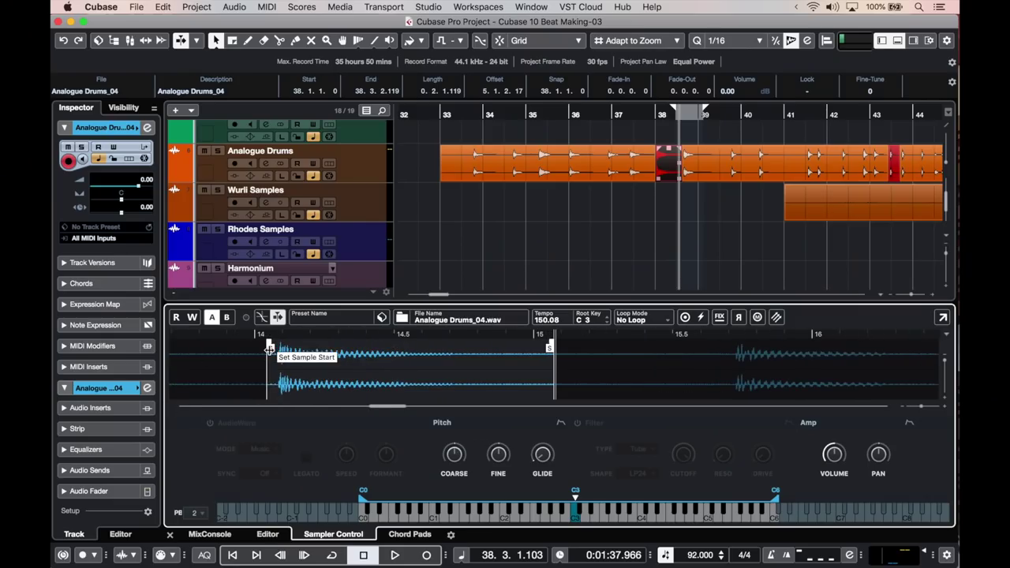
pyautogui.moveTo(269, 351); pyautogui.dragTo(279, 350)
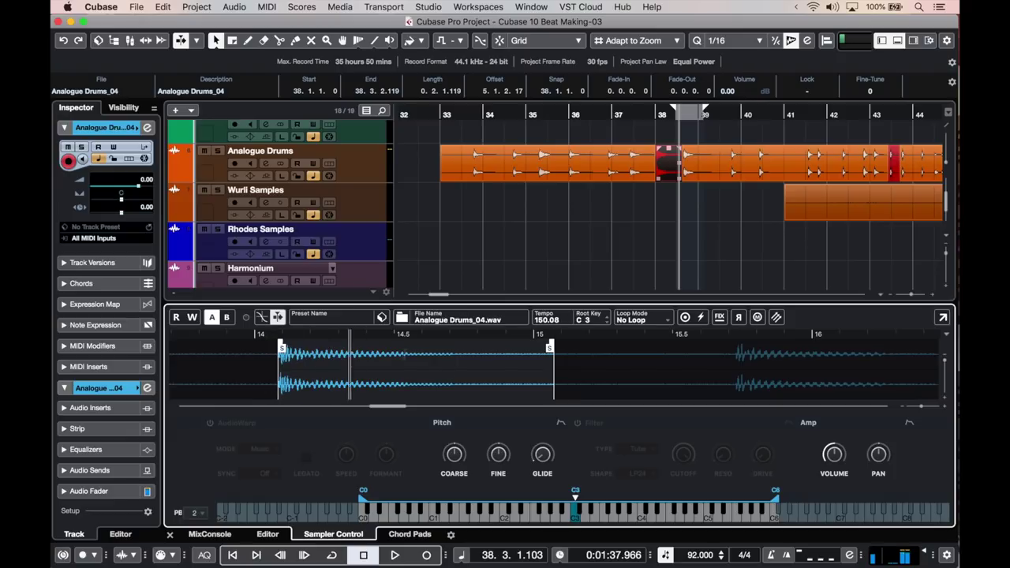
pyautogui.moveTo(547, 346); pyautogui.dragTo(434, 344)
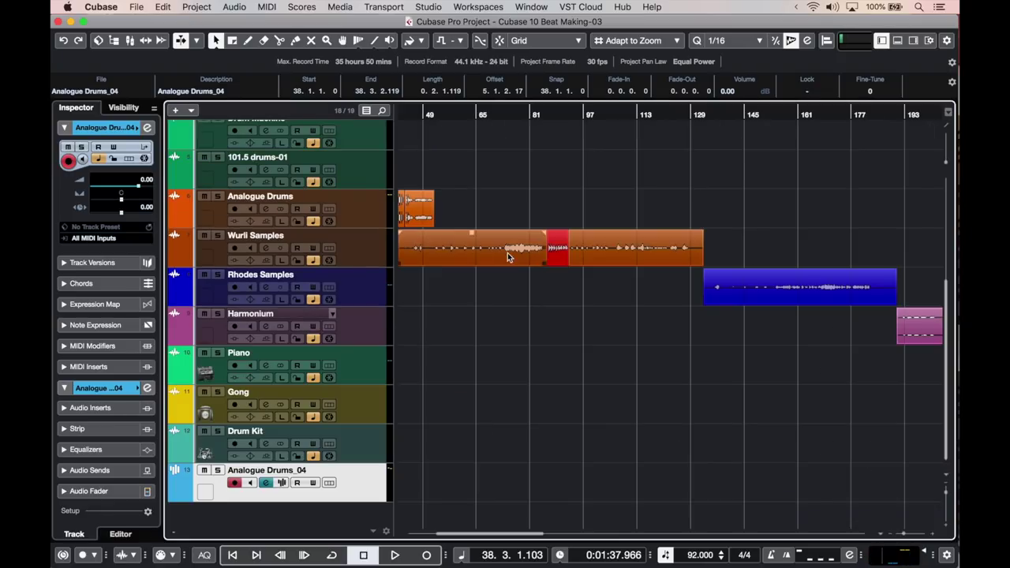
# - Audition the Wurli Samples event and create slices at its hitpoints in the Sample Editor
pyautogui.click(508, 257)
pyautogui.moveTo(666, 109); pyautogui.dragTo(666, 118)
pyautogui.press('space')
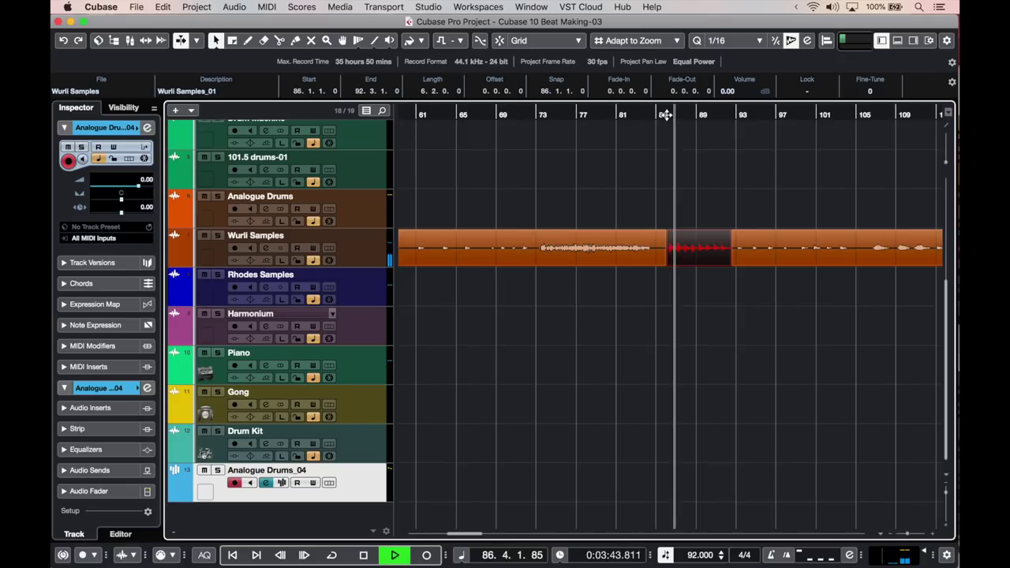
pyautogui.press('space')
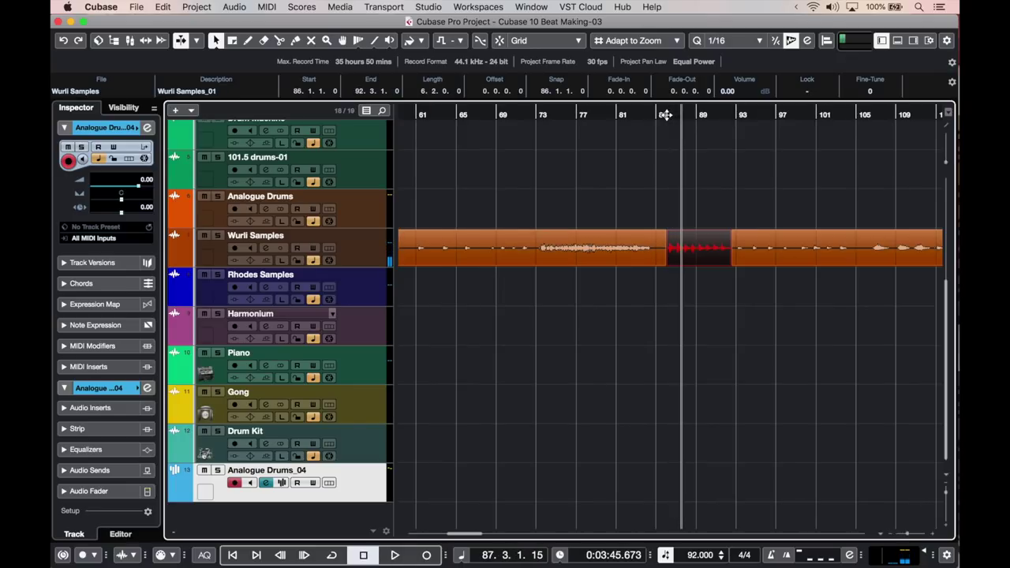
pyautogui.doubleClick(719, 249)
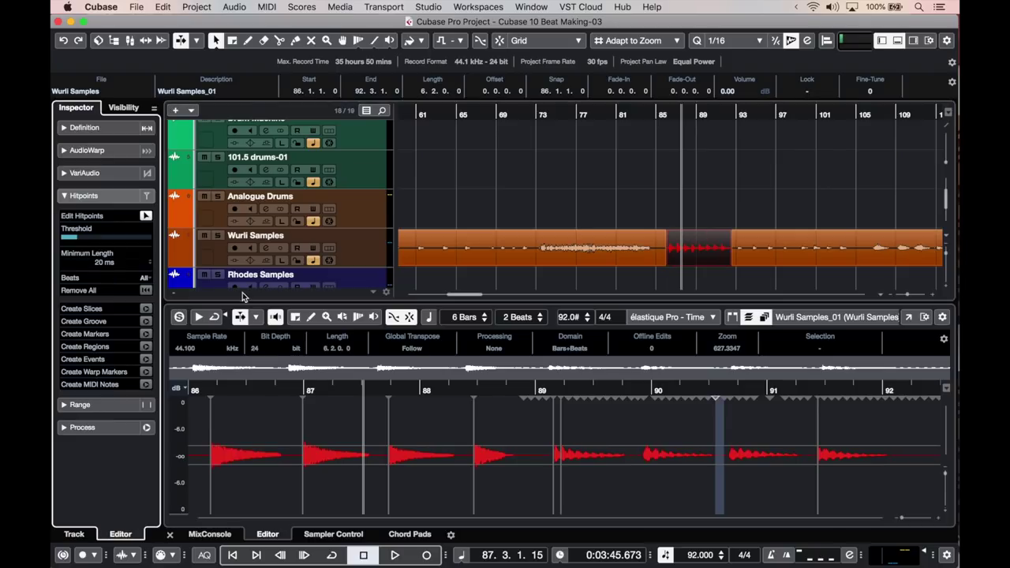
pyautogui.click(145, 309)
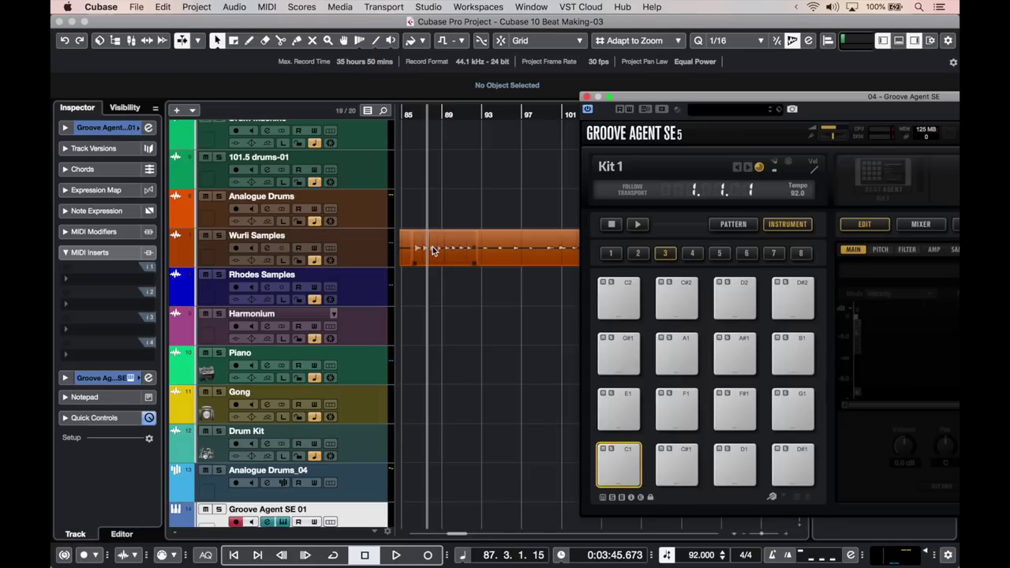
# - Load the Wurli slices onto Groove Agent pads from C1 and start recording on wurli chords
pyautogui.moveTo(432, 251); pyautogui.dragTo(619, 464)
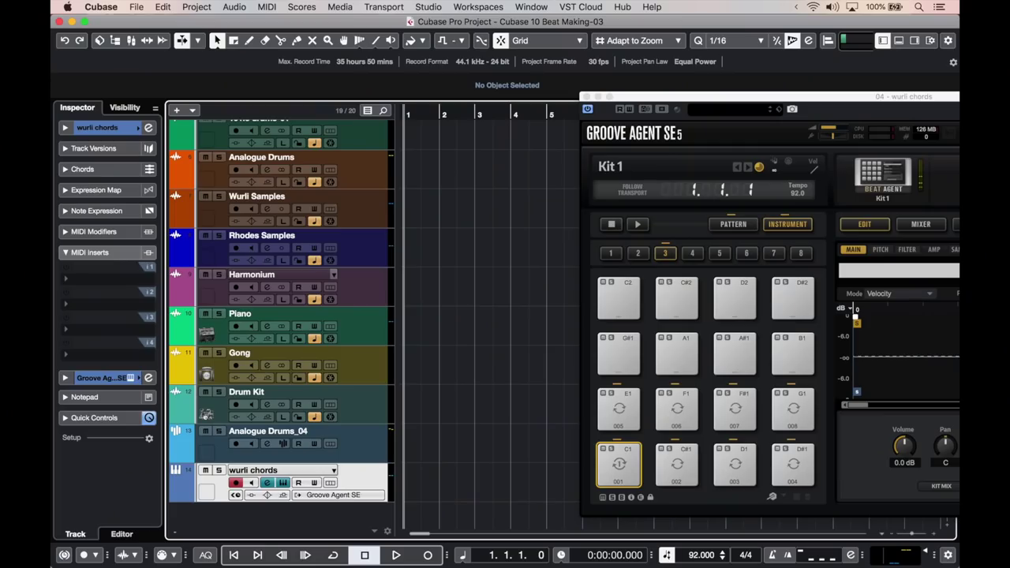
pyautogui.press('KP_Multiply')
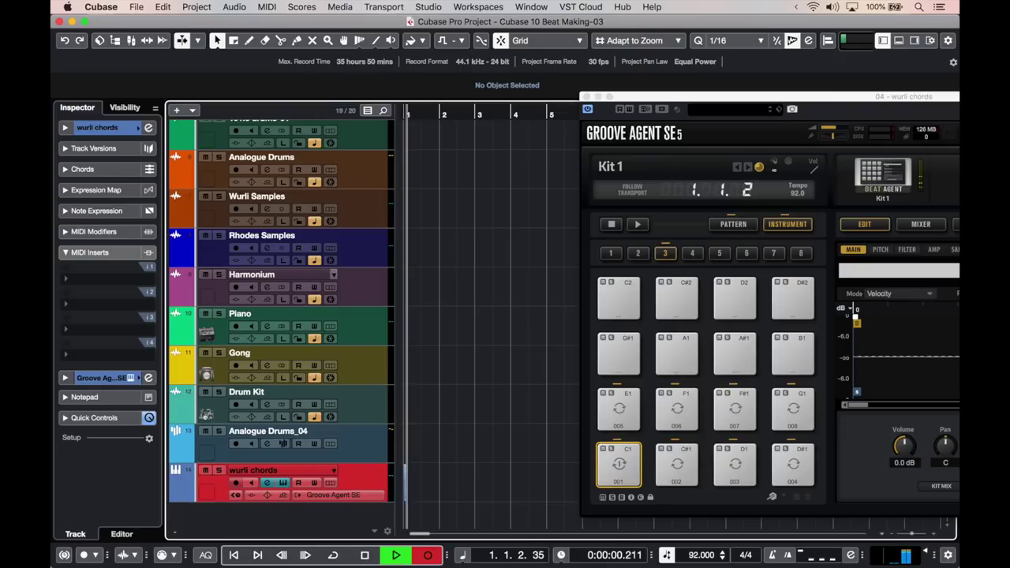